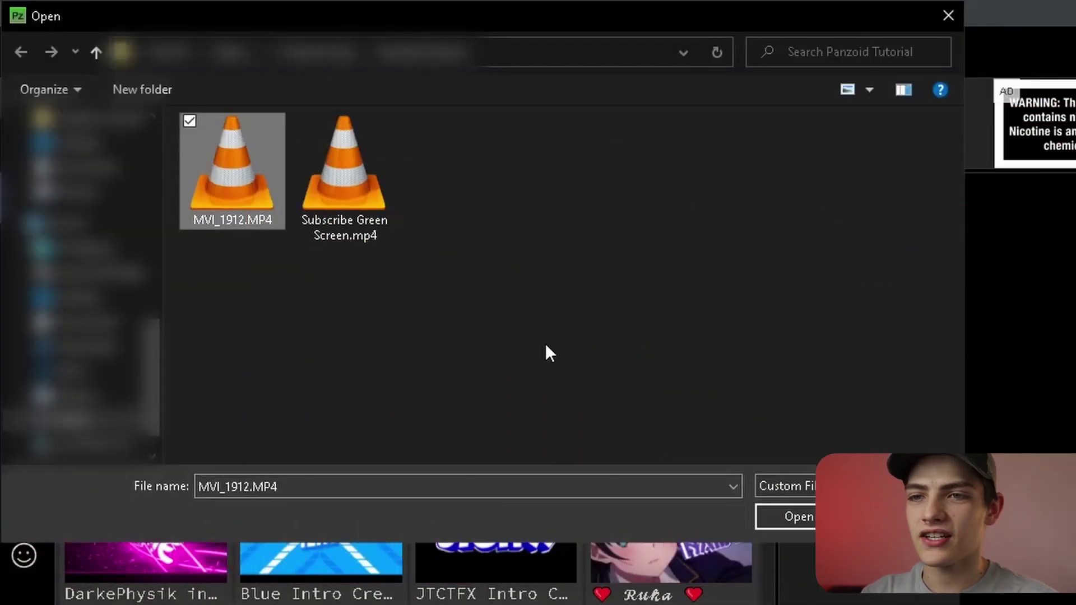
# Step: Select Subscribe Green Screen.mp4 together with MVI_1912.MP4 and import both clips
pyautogui.keyDown('ctrl'); pyautogui.click(352, 197); pyautogui.keyUp('ctrl')
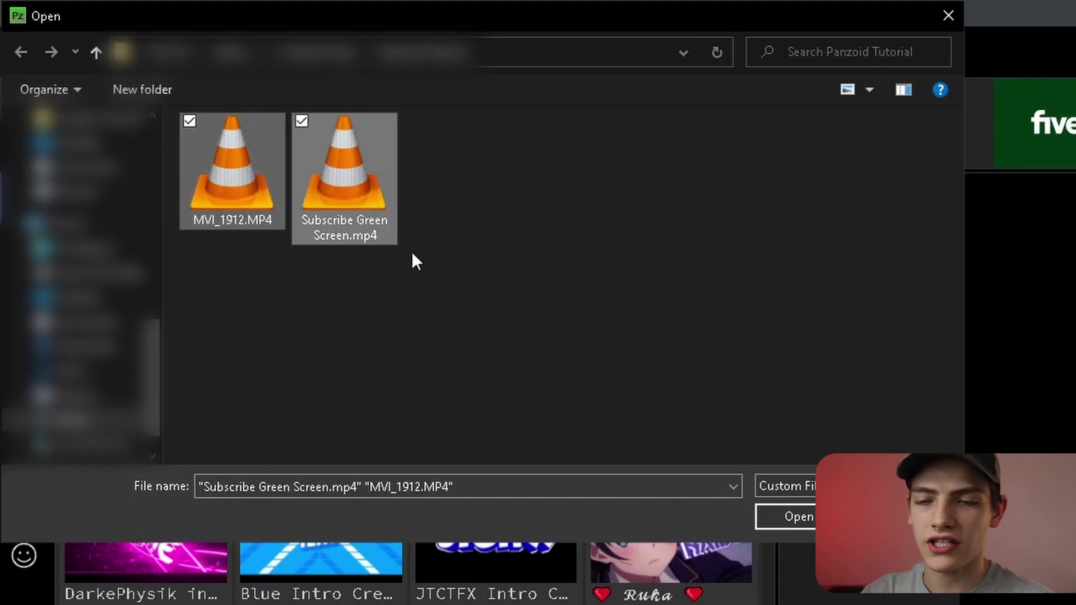
pyautogui.click(788, 518)
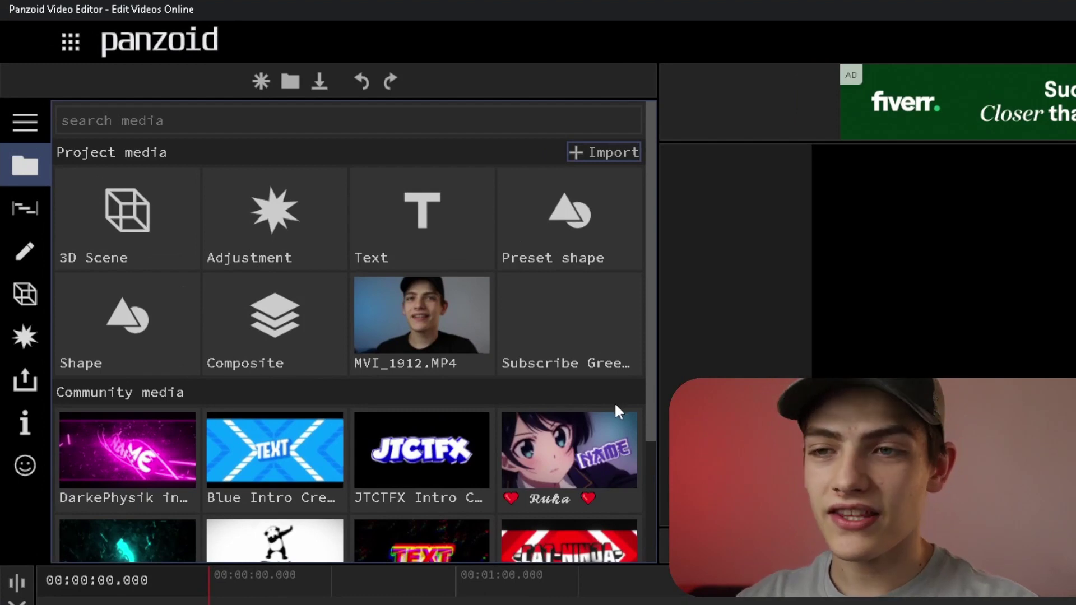
# Step: Place MVI_1912.MP4 at 0:00 on V1/A1 and the Subscribe clip near the start of V2/A2
pyautogui.click(423, 327)
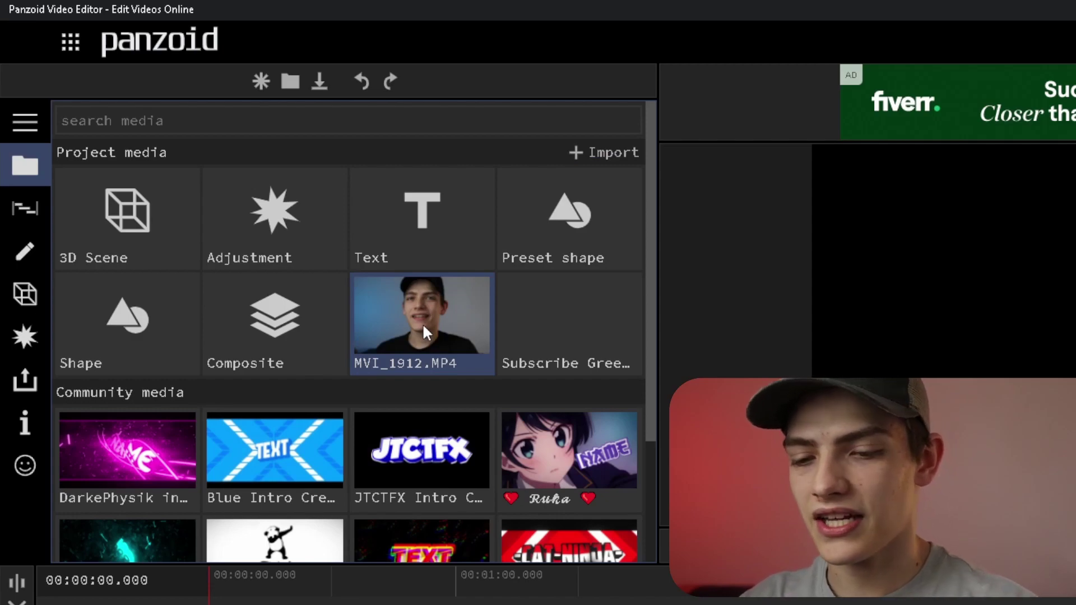
pyautogui.moveTo(422, 323); pyautogui.dragTo(216, 604)
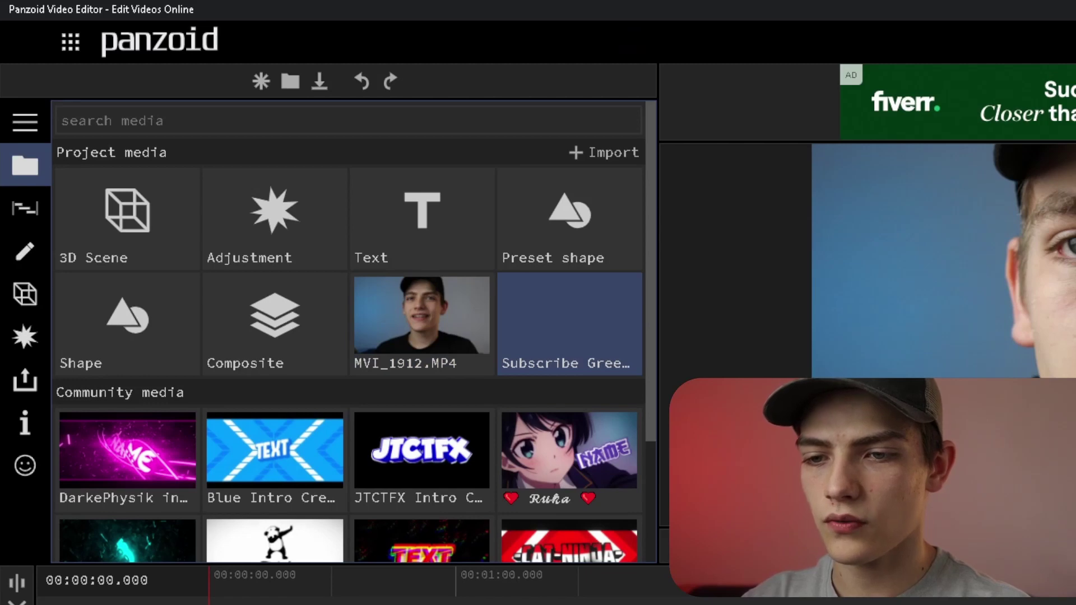
pyautogui.moveTo(570, 323); pyautogui.dragTo(227, 604)
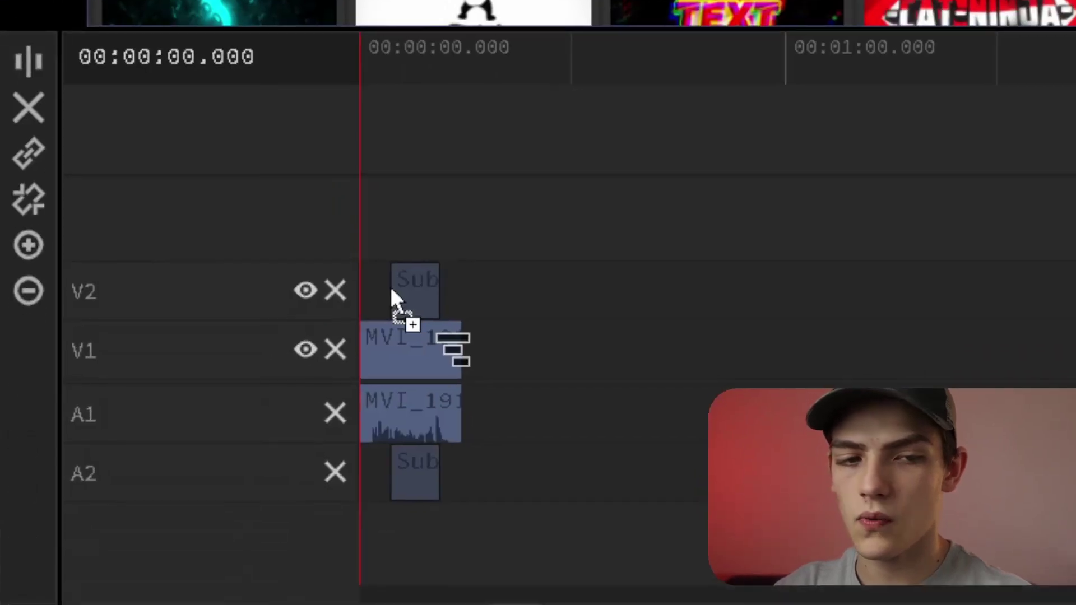
pyautogui.moveTo(391, 287); pyautogui.dragTo(397, 286)
pyautogui.moveTo(384, 58); pyautogui.dragTo(425, 90)
pyautogui.click(418, 82)
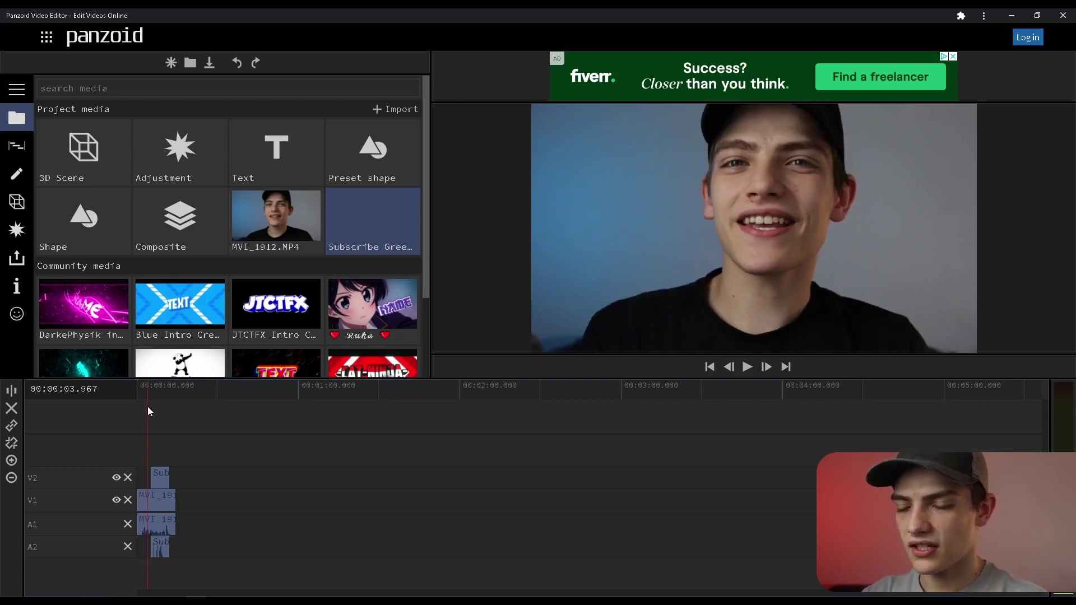
pyautogui.moveTo(149, 407); pyautogui.dragTo(158, 414)
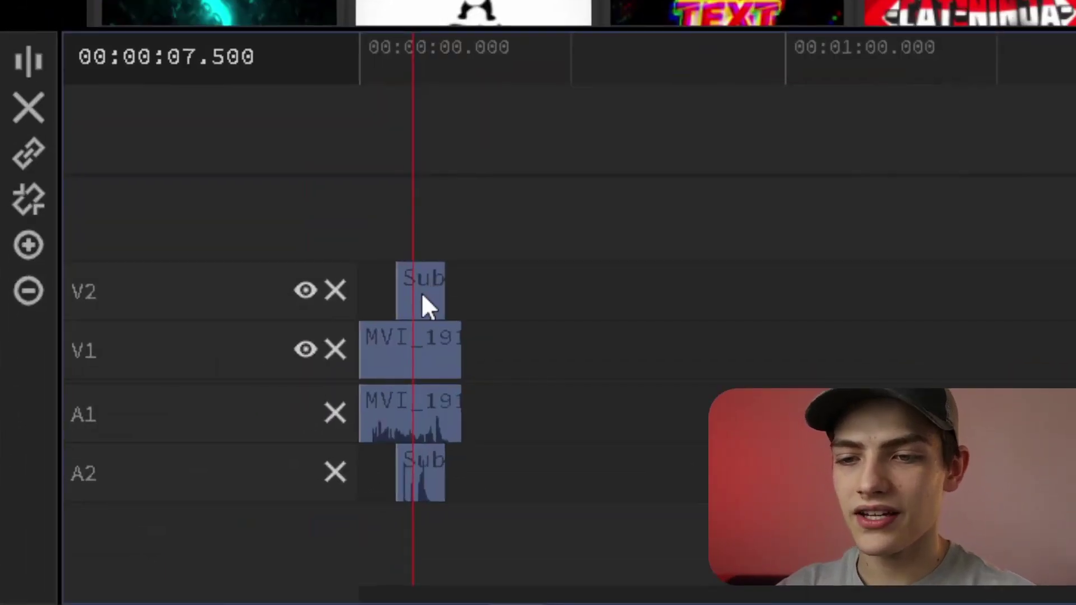
# Step: Add a Chroma Key effect to the Sub clip on V2, filtering the effects list by 'chro'
pyautogui.click(161, 478)
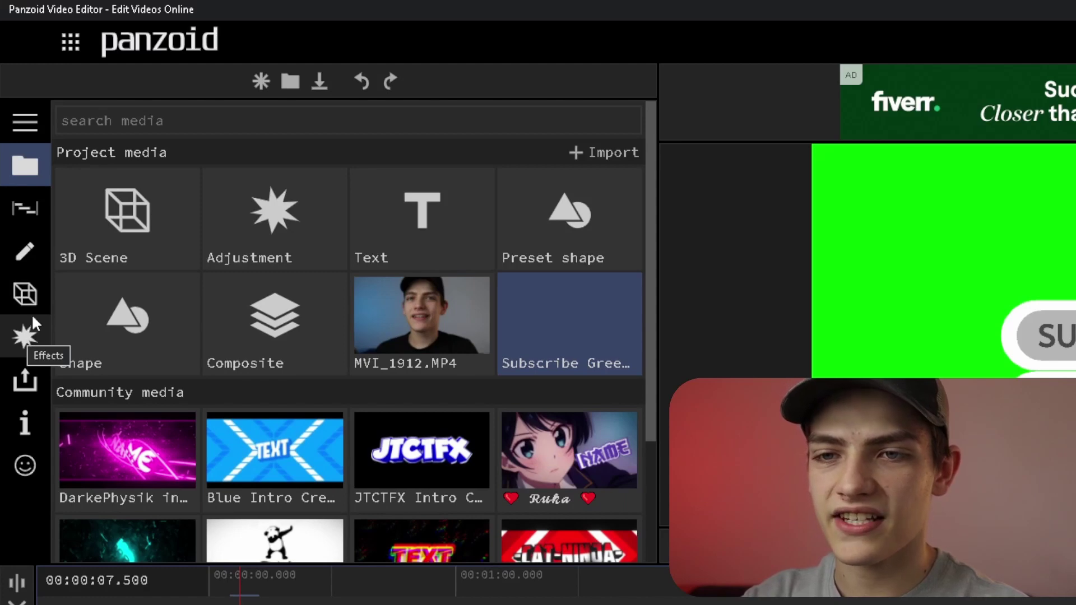
pyautogui.click(21, 342)
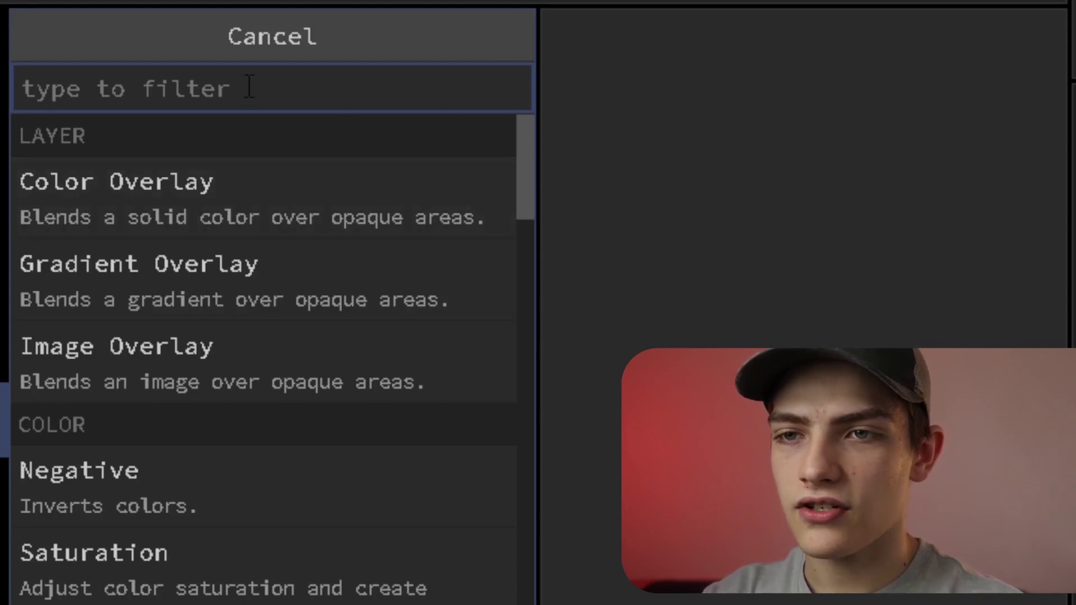
pyautogui.write('chro')
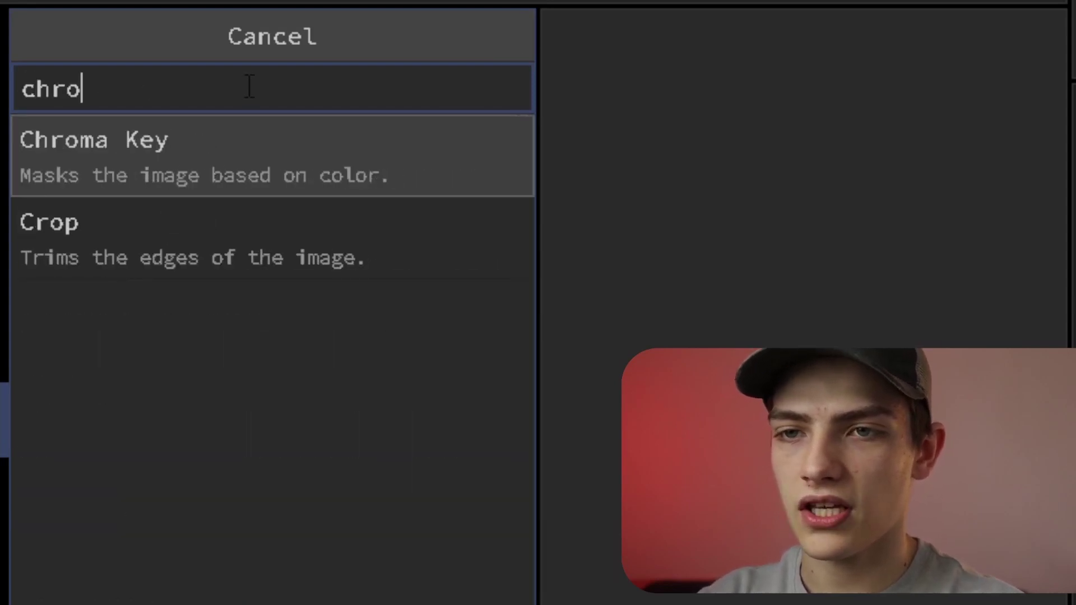
pyautogui.click(206, 154)
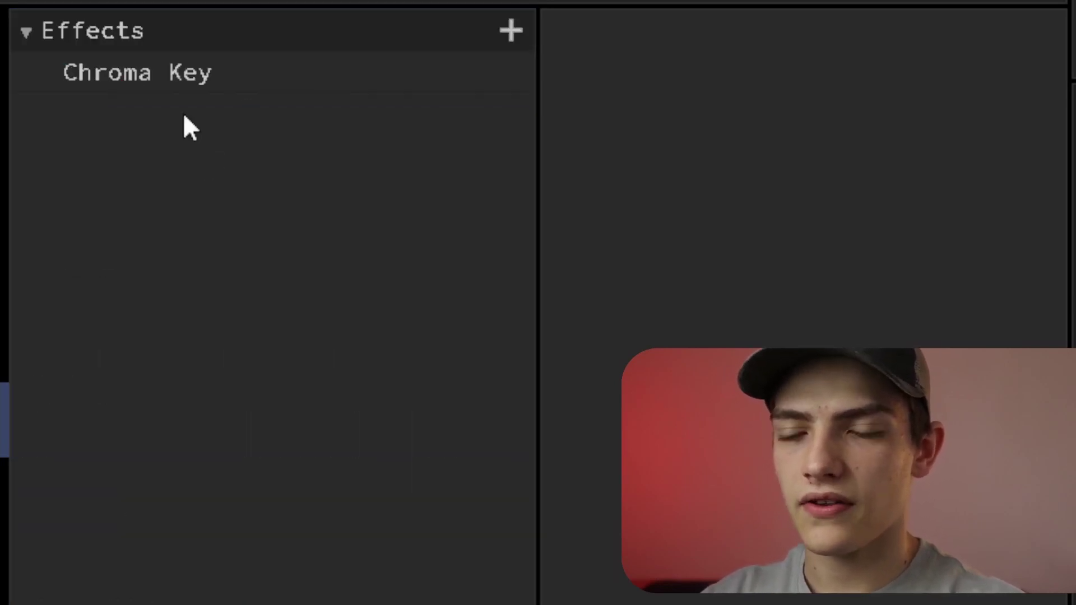
# Step: Show the Chroma Key settings, check the H, S and V weights, and keep Mode on 'result'
pyautogui.click(158, 67)
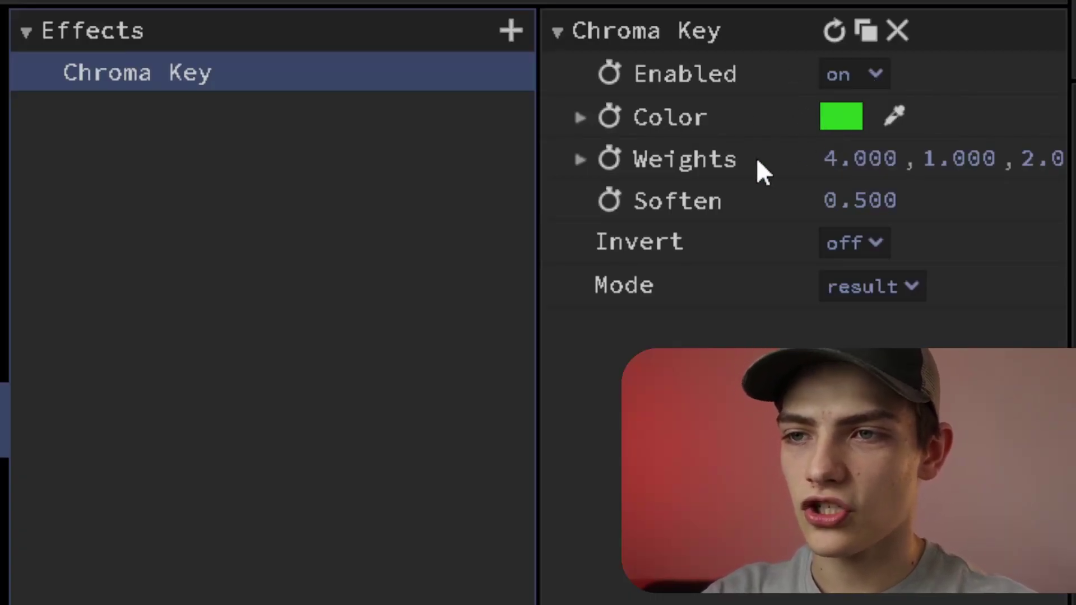
pyautogui.click(580, 160)
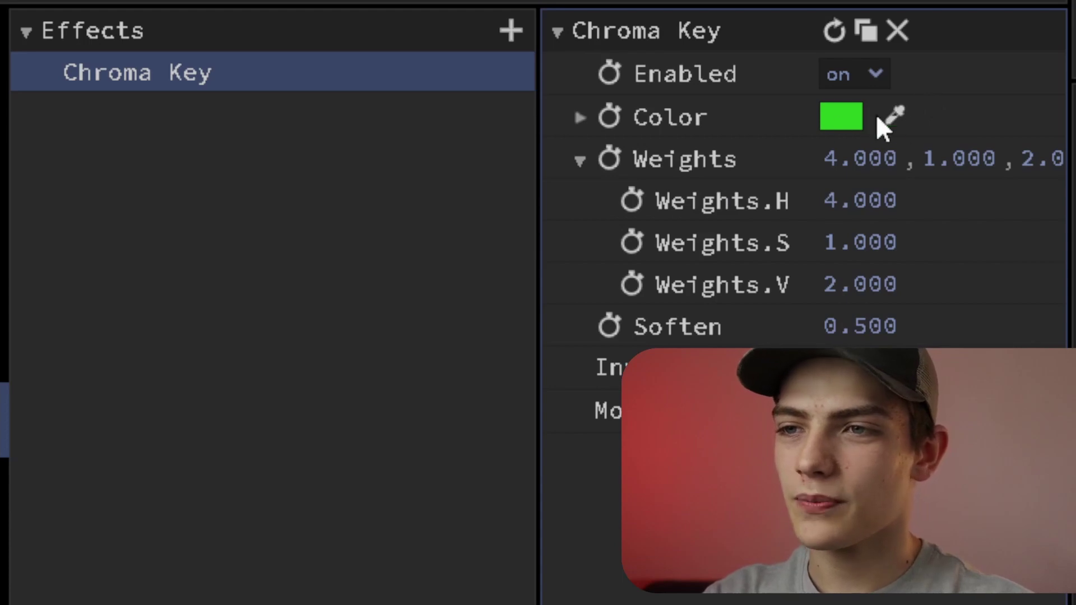
pyautogui.click(580, 160)
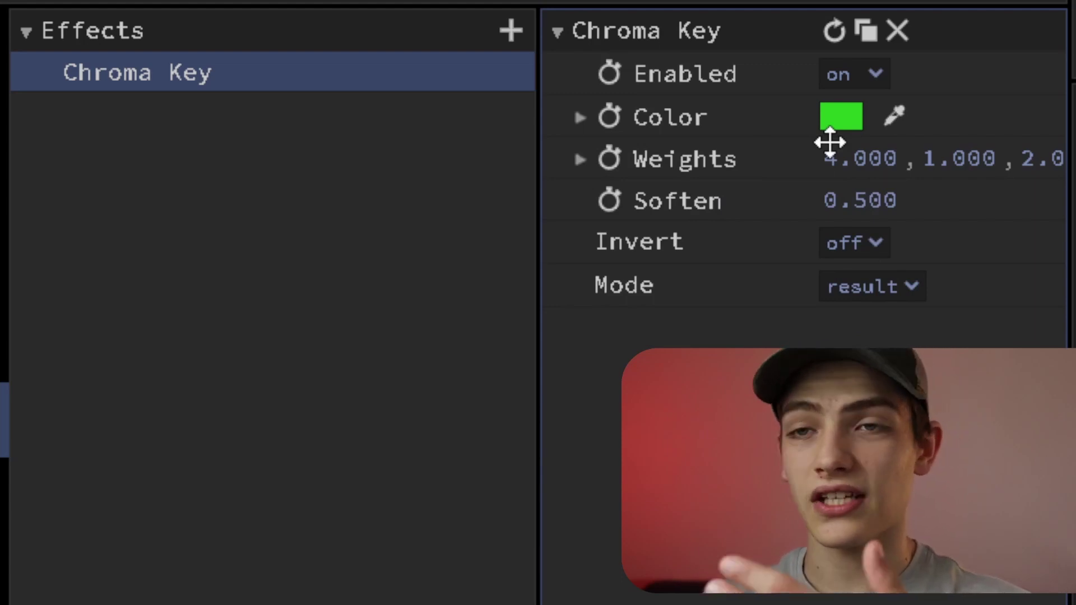
pyautogui.click(865, 287)
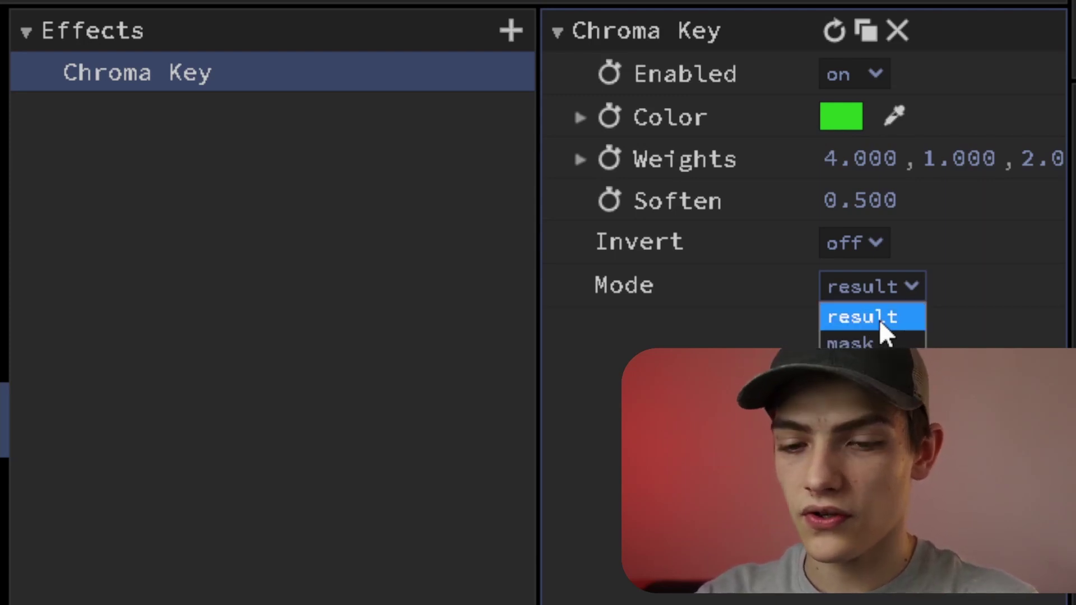
pyautogui.click(879, 320)
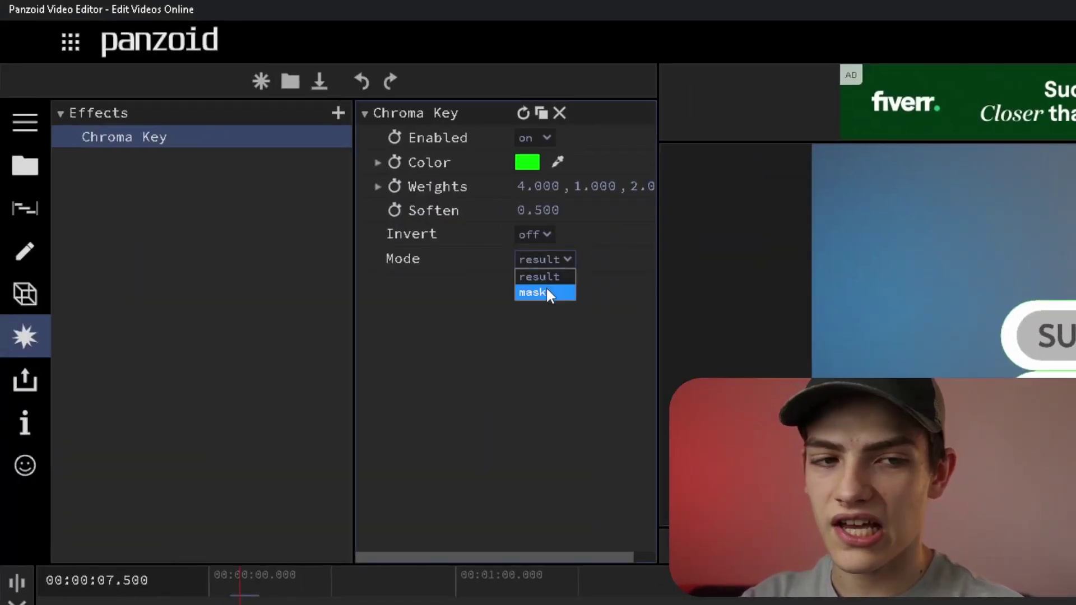
pyautogui.click(546, 290)
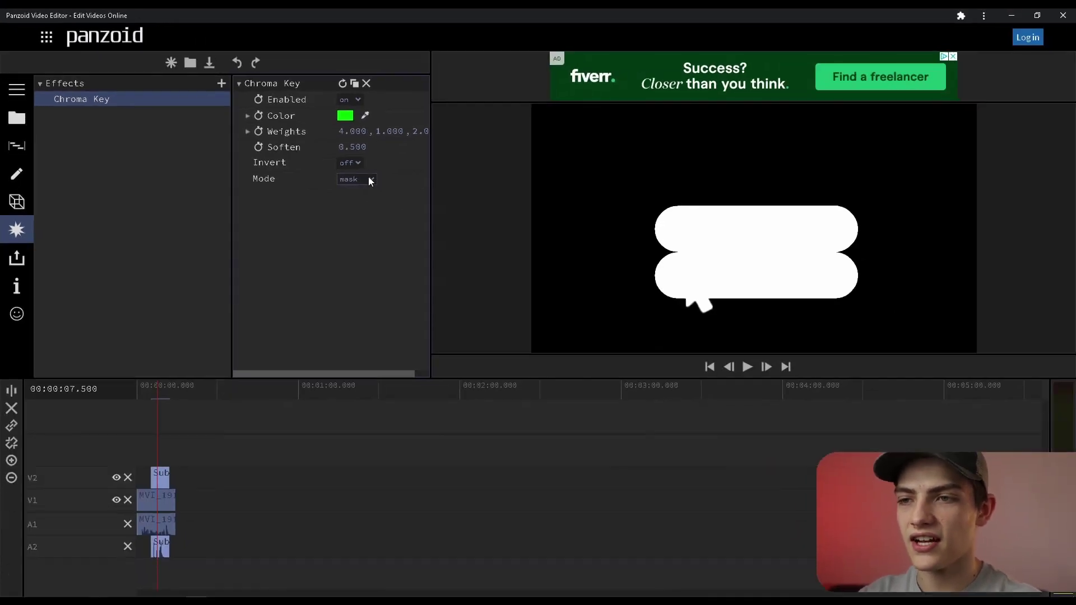
pyautogui.click(564, 259)
pyautogui.click(365, 193)
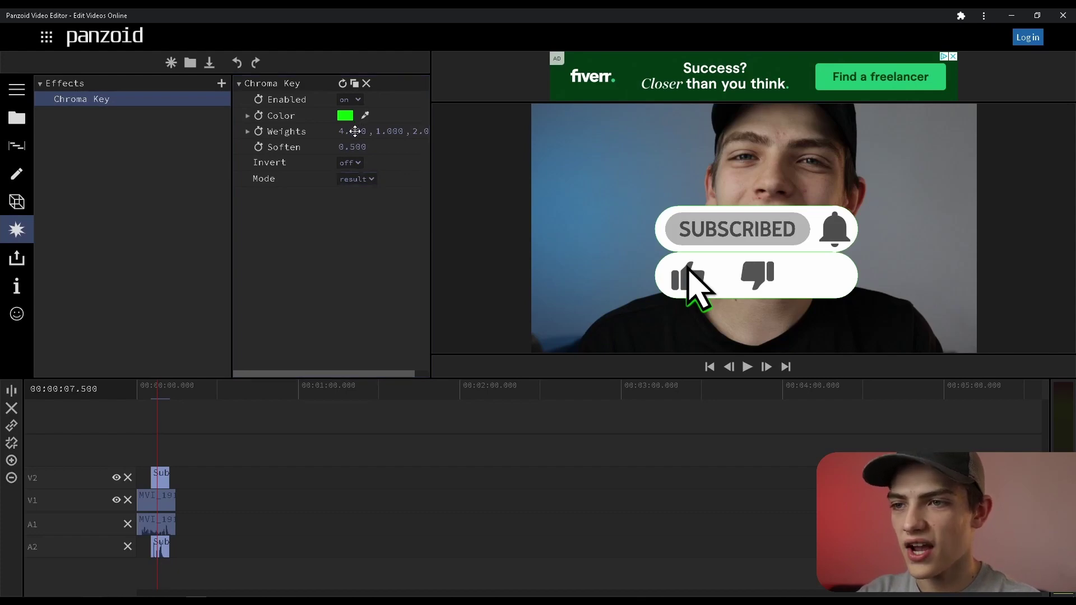
# Step: Set the Chroma Key weights to S 0.480 and V -0.080, testing Invert but leaving it off
pyautogui.moveTo(339, 131); pyautogui.dragTo(107, 94)
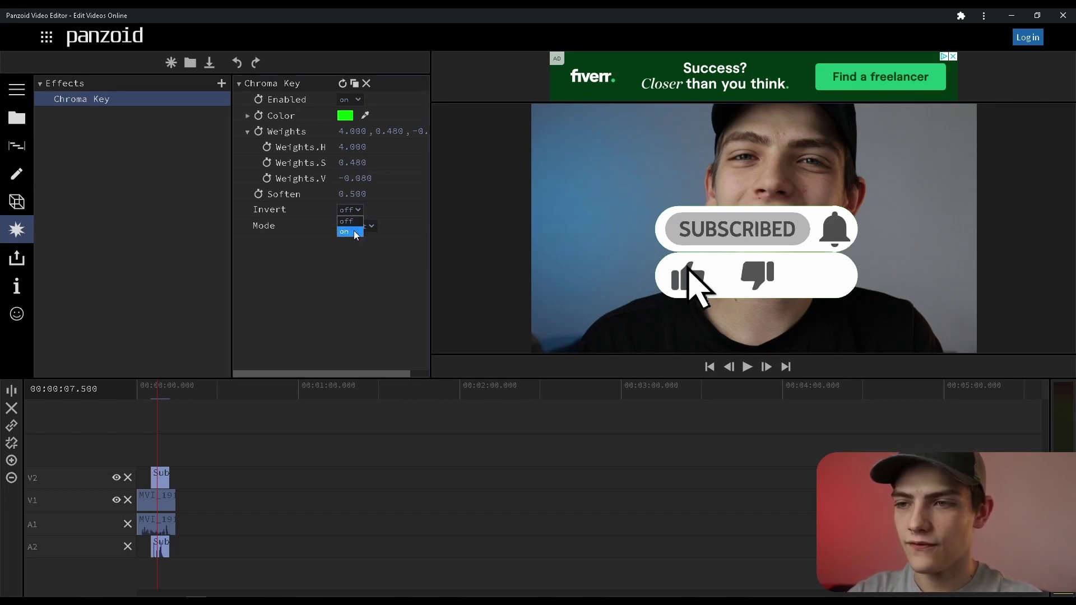
pyautogui.click(350, 232)
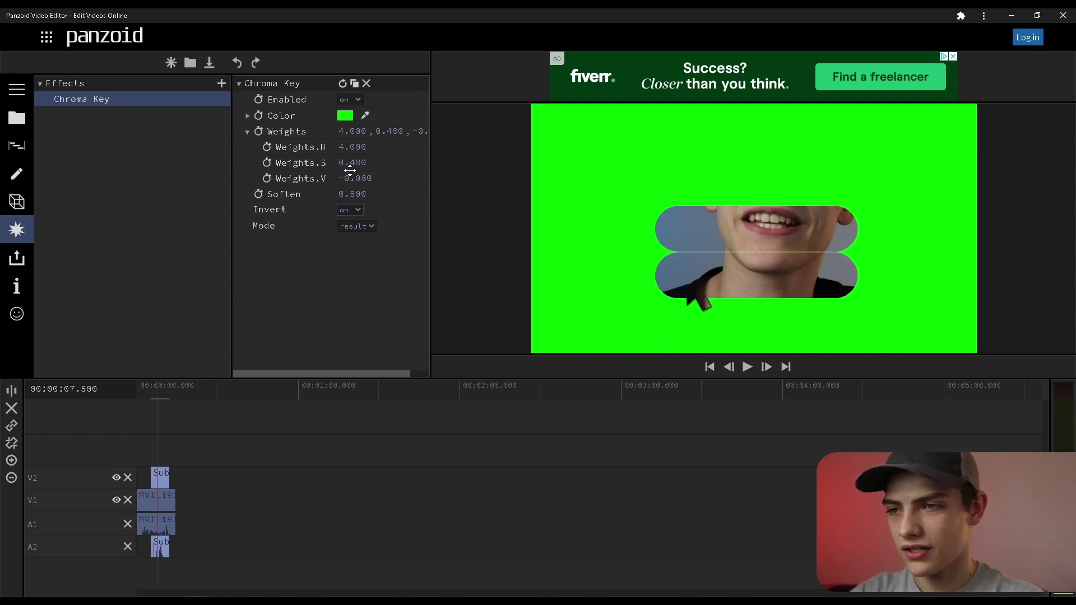
pyautogui.click(352, 222)
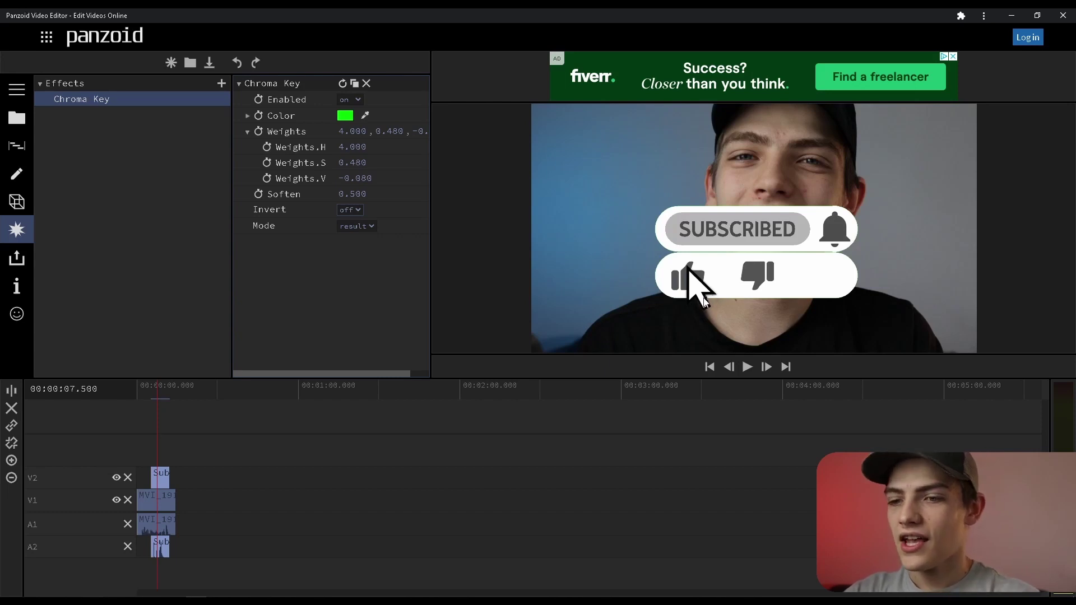
# Step: Preview the composite from the start and set the third Chroma Key weight to 0.3
pyautogui.press('Home')
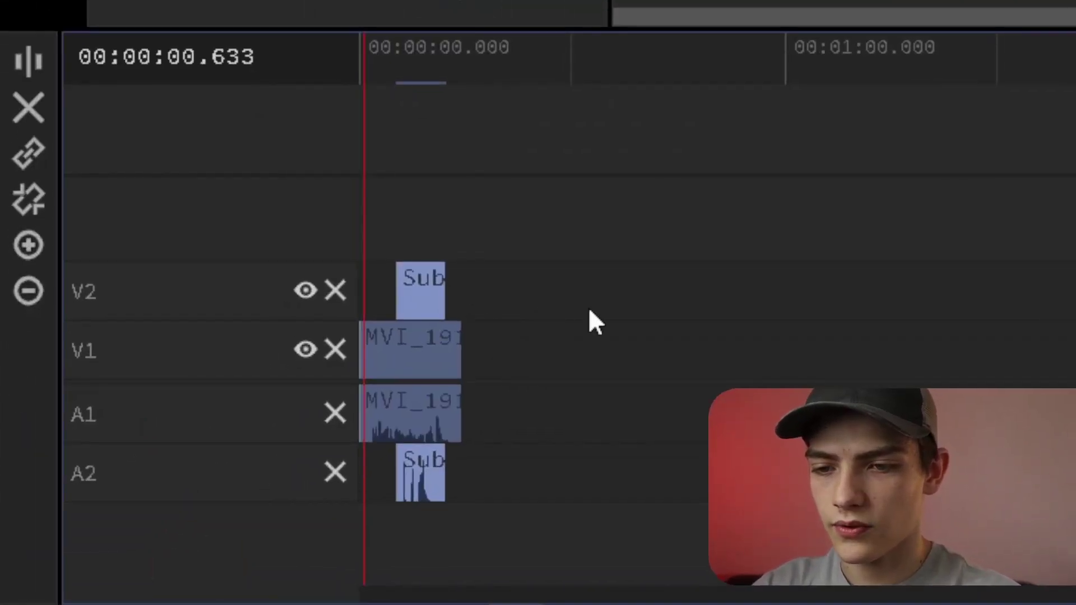
pyautogui.press('space')
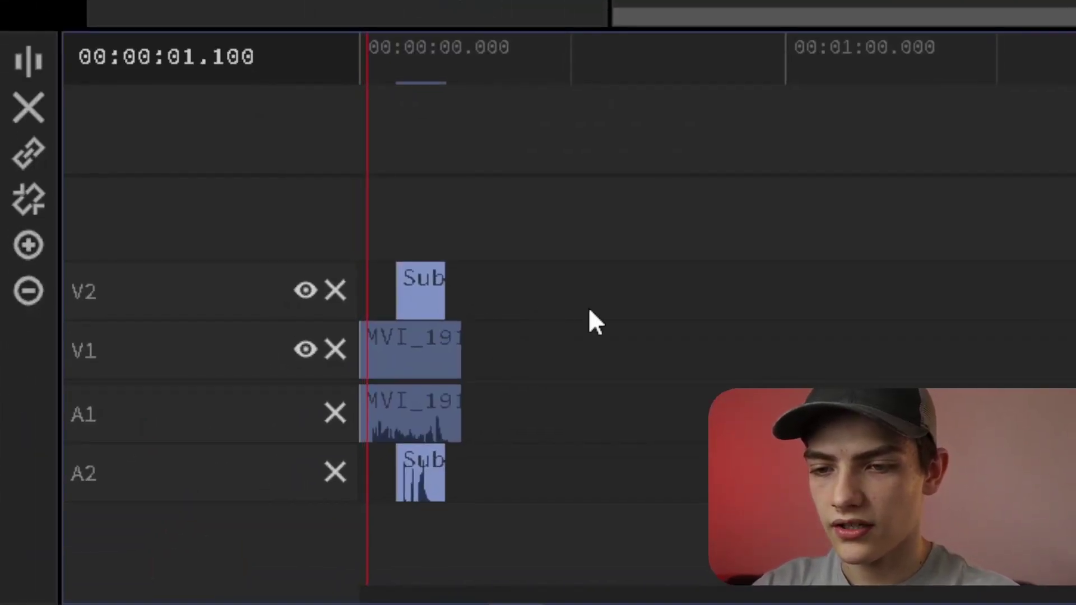
pyautogui.moveTo(392, 300); pyautogui.dragTo(382, 300)
pyautogui.moveTo(432, 56); pyautogui.dragTo(387, 342)
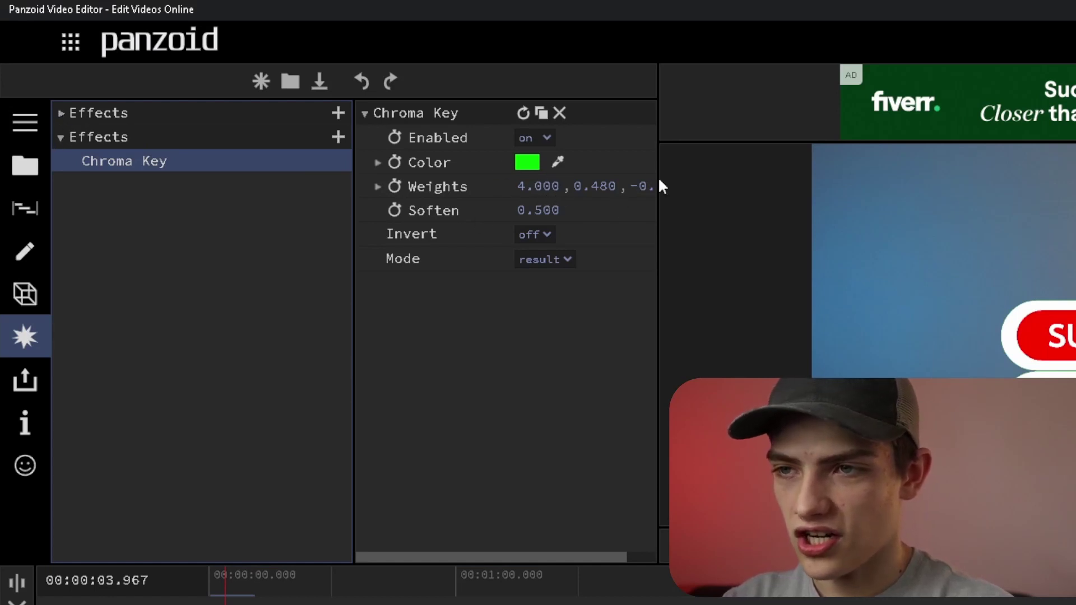
pyautogui.click(638, 186)
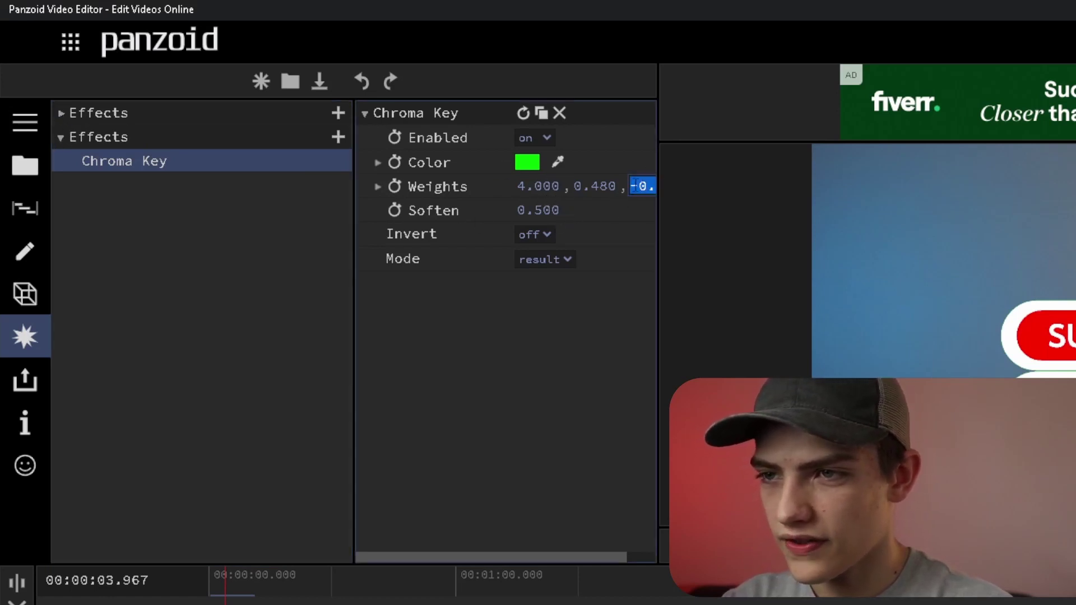
pyautogui.write('0.3')
pyautogui.press('Return')
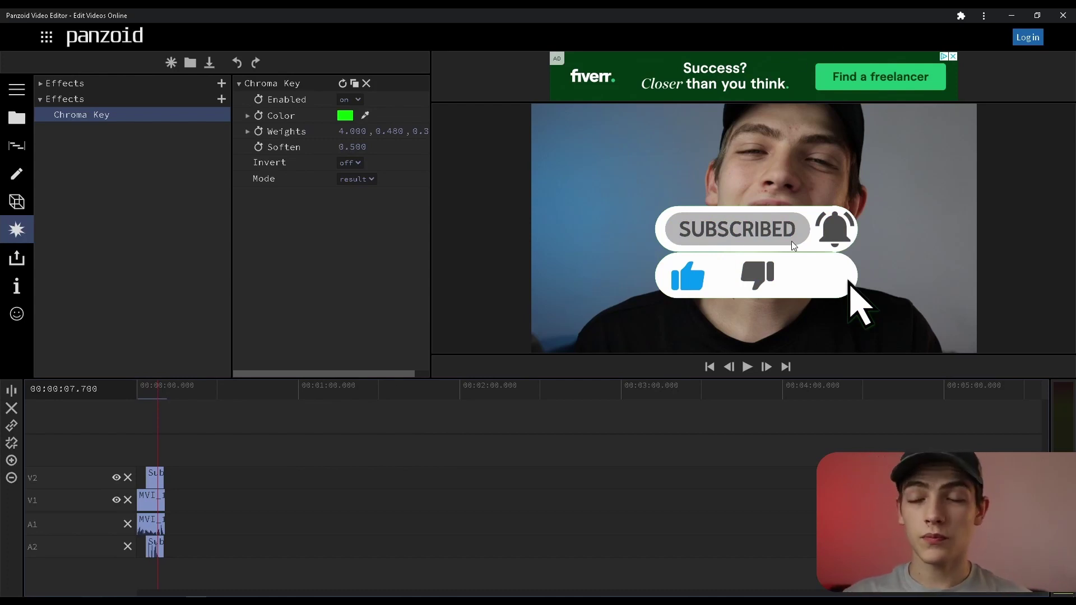
# Step: Reselect the Subscribe clip on V2 and show its layer properties
pyautogui.click(209, 489)
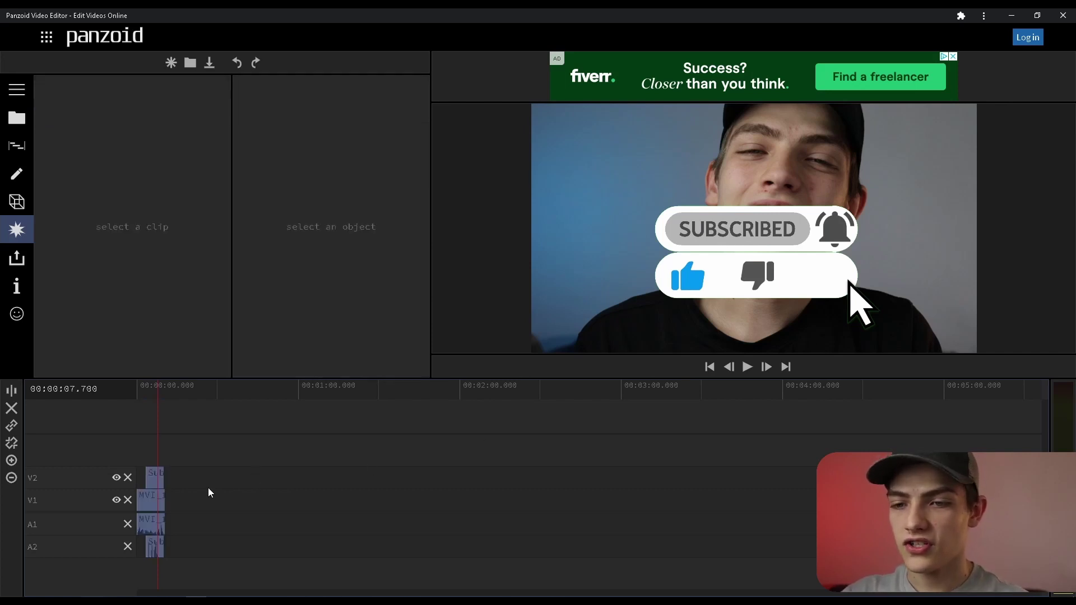
pyautogui.click(155, 478)
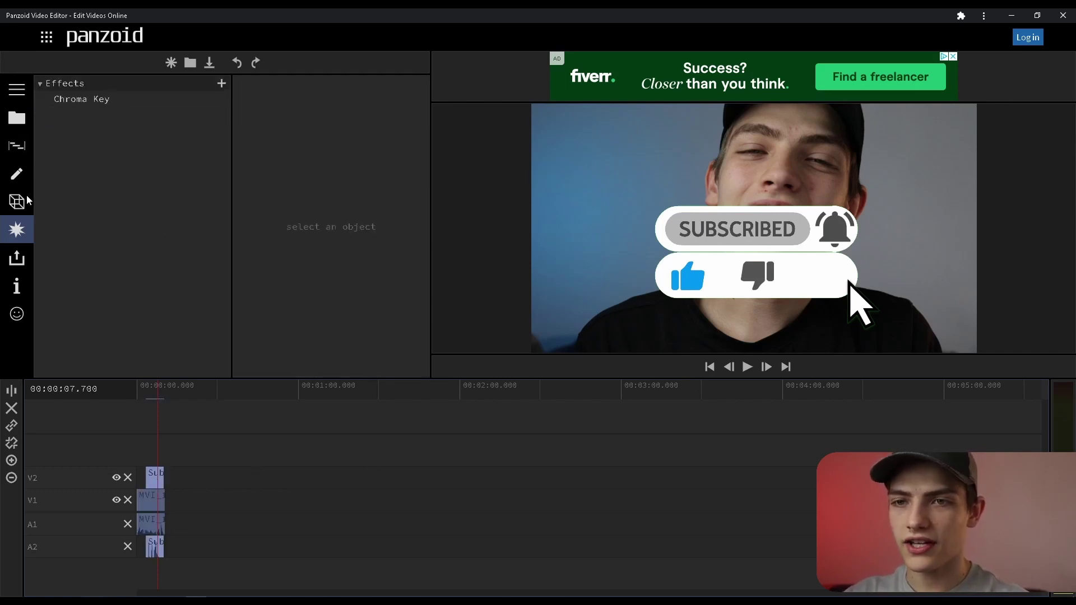
pyautogui.click(16, 174)
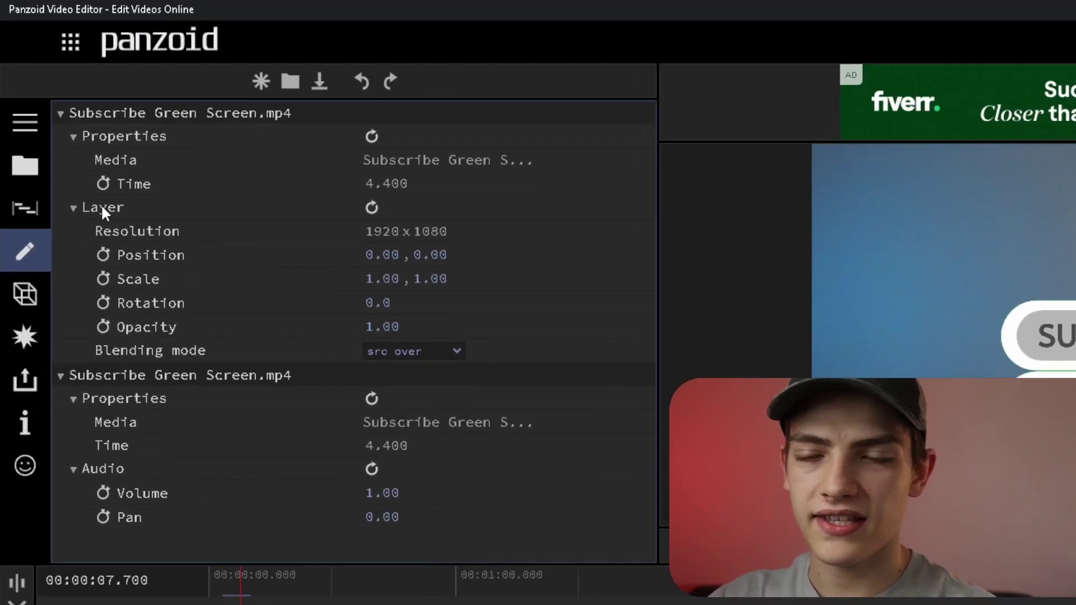
# Step: Shrink the Subscribe overlay's scale to 0.55
pyautogui.click(30, 337)
pyautogui.click(15, 255)
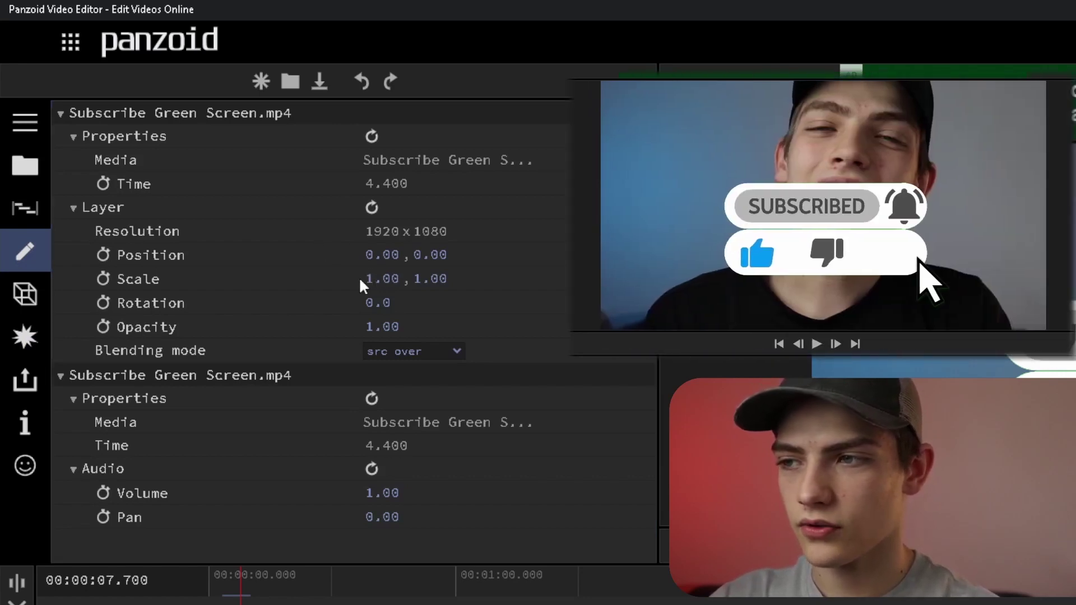
pyautogui.moveTo(363, 283); pyautogui.dragTo(324, 283)
# Step: Move the overlay left, trying X -50, -200 and -1000, settling at position -600, -300
pyautogui.moveTo(388, 256)
pyautogui.mouseDown()
pyautogui.moveTo(165, 260)
pyautogui.moveTo(442, 261)
pyautogui.moveTo(372, 252)
pyautogui.mouseUp()
pyautogui.click(374, 255)
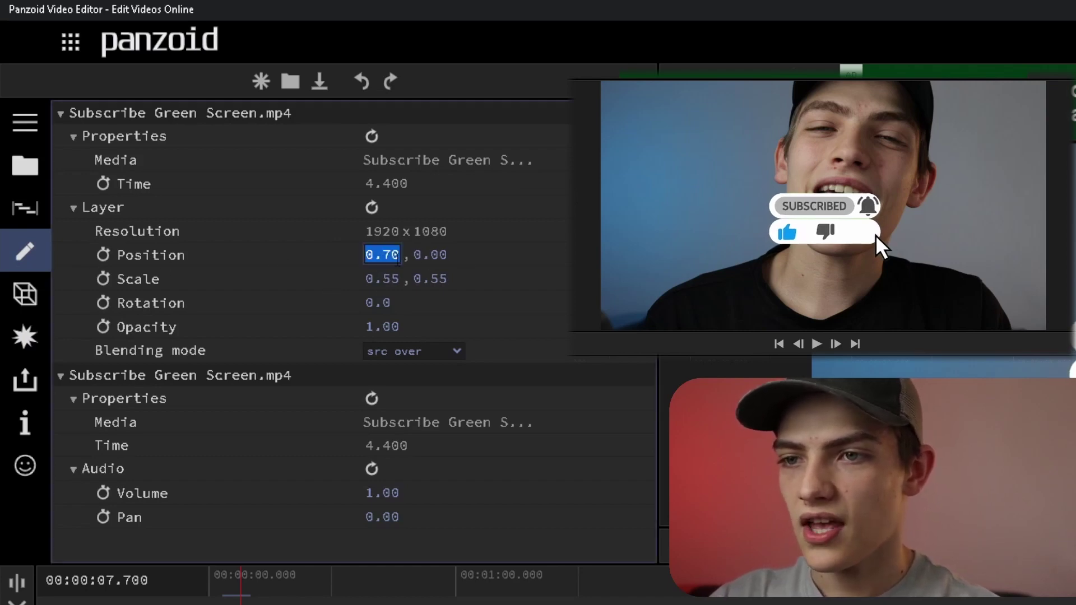
pyautogui.write('-50')
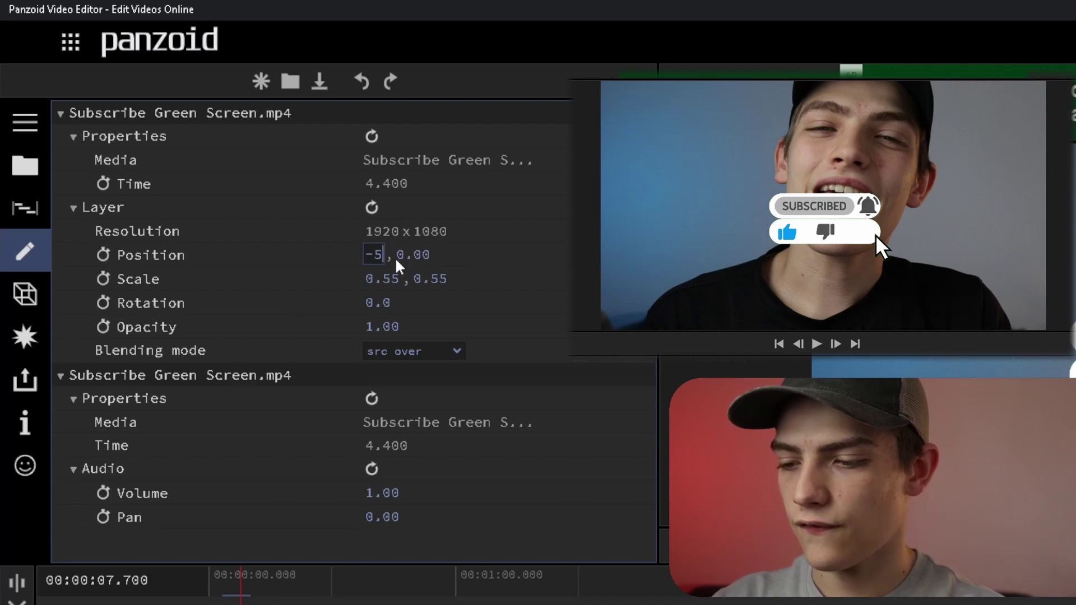
pyautogui.press('Return')
pyautogui.click(396, 259)
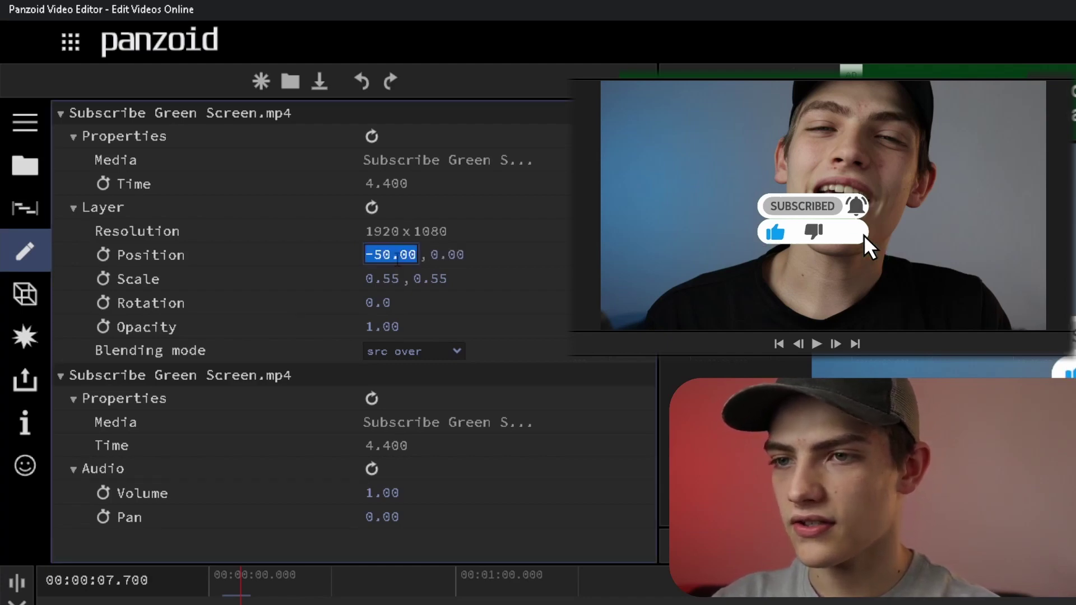
pyautogui.write('-200')
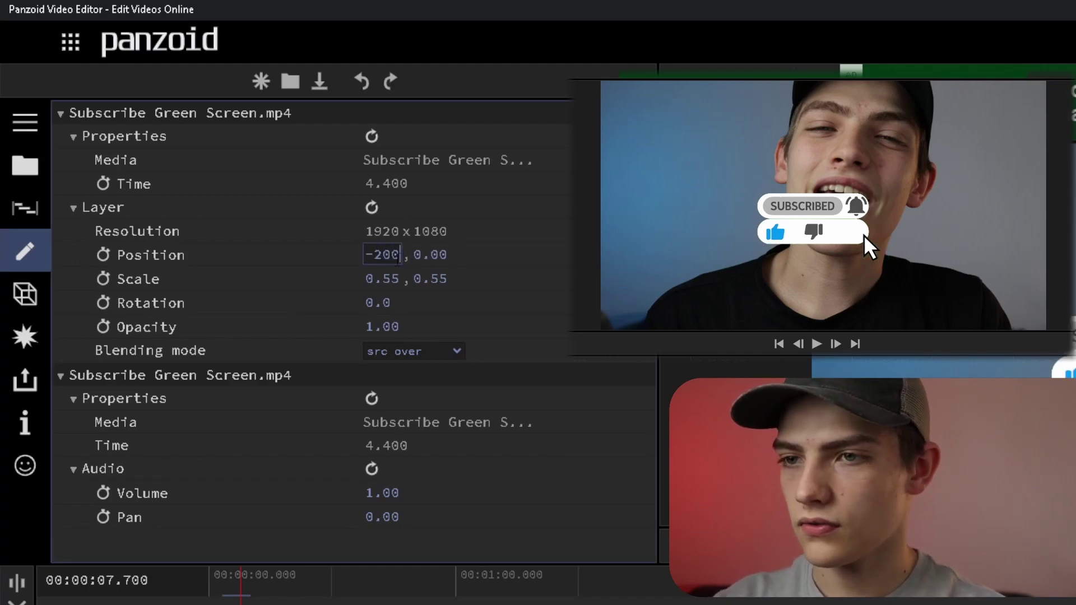
pyautogui.press('Return')
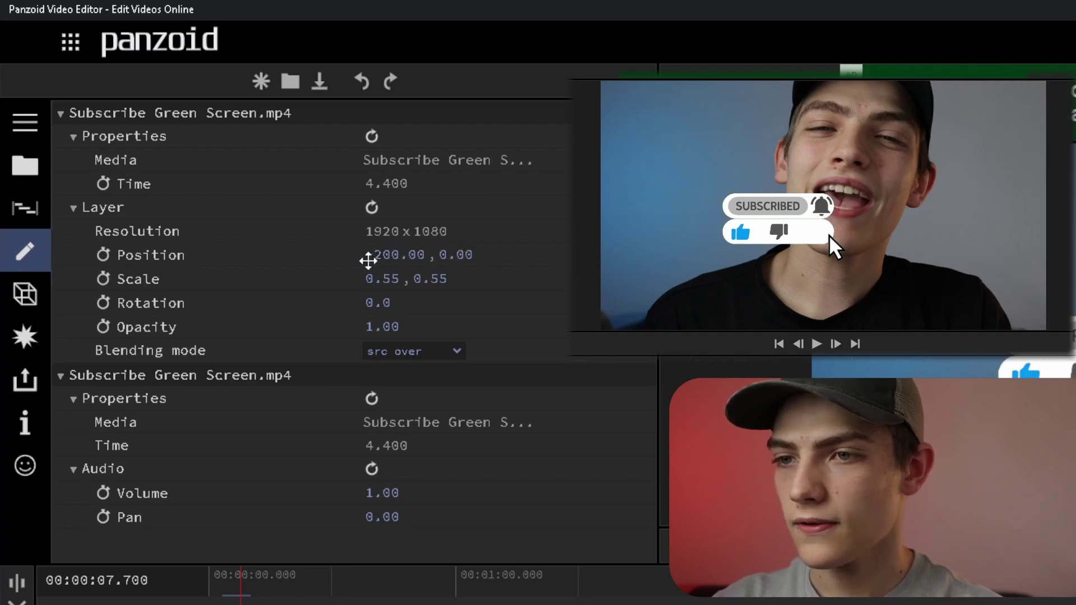
pyautogui.moveTo(385, 255); pyautogui.dragTo(242, 252)
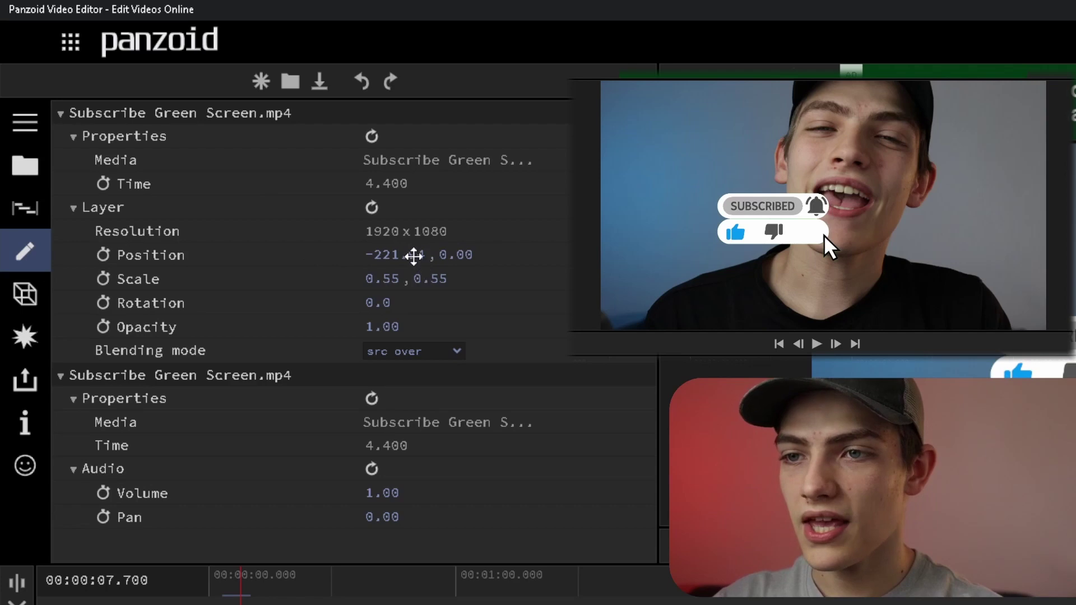
pyautogui.click(393, 253)
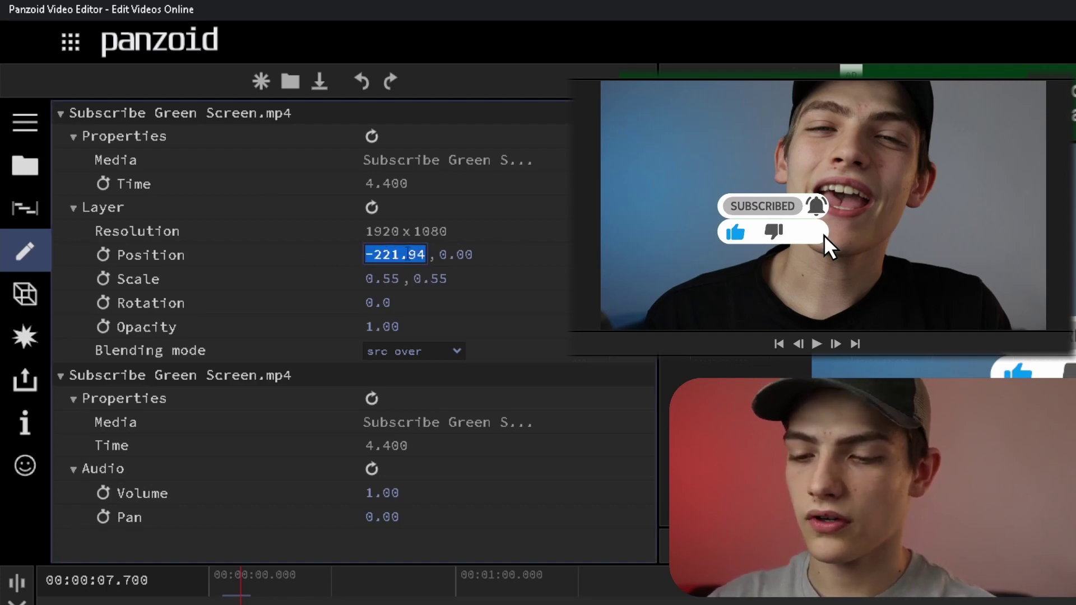
pyautogui.write('-1000')
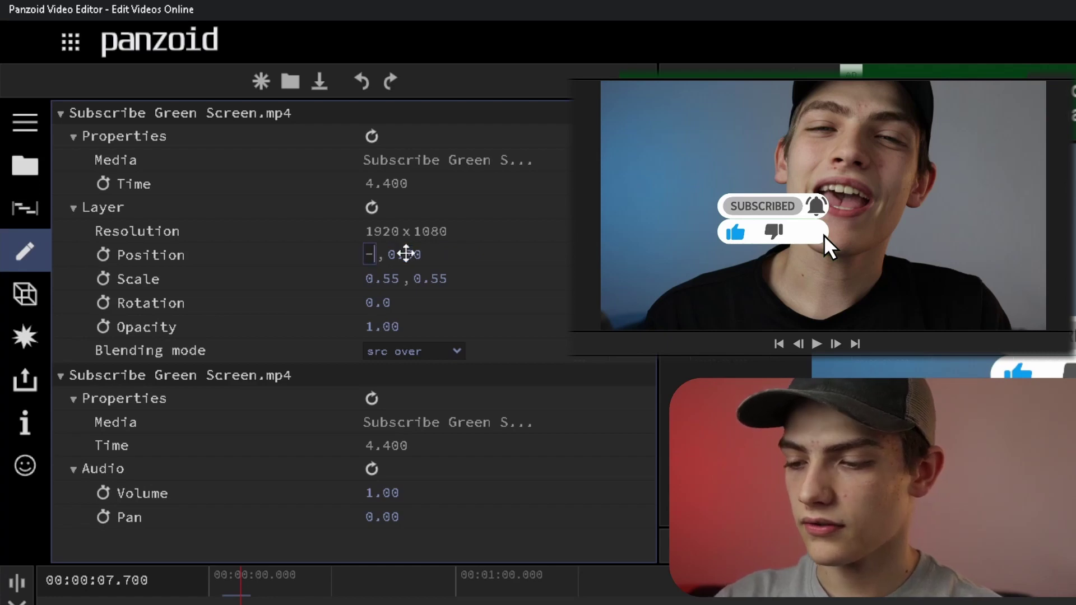
pyautogui.press('Return')
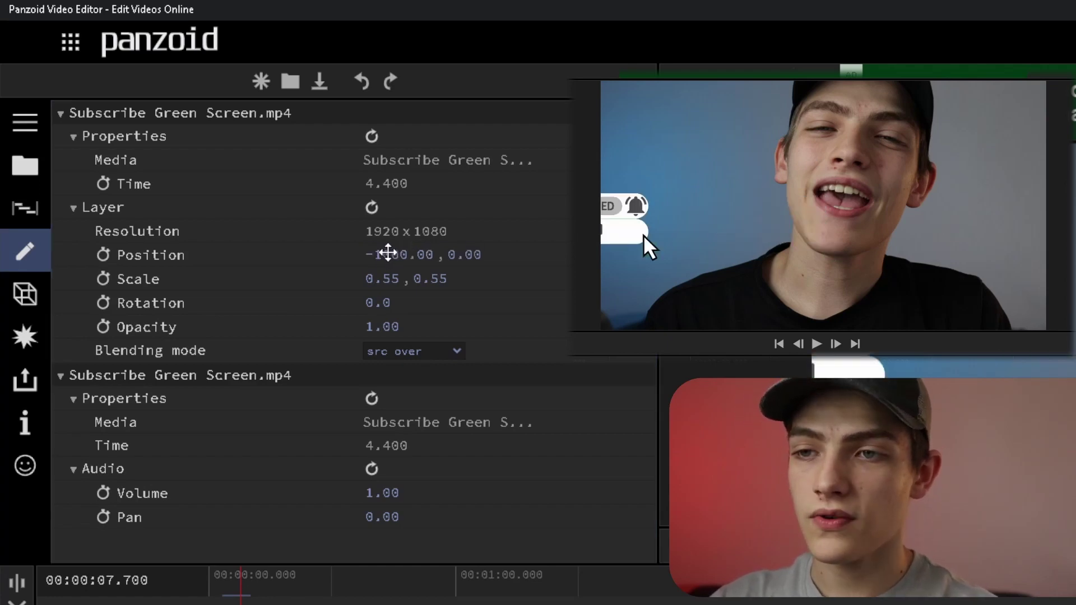
pyautogui.moveTo(392, 252); pyautogui.dragTo(958, 154)
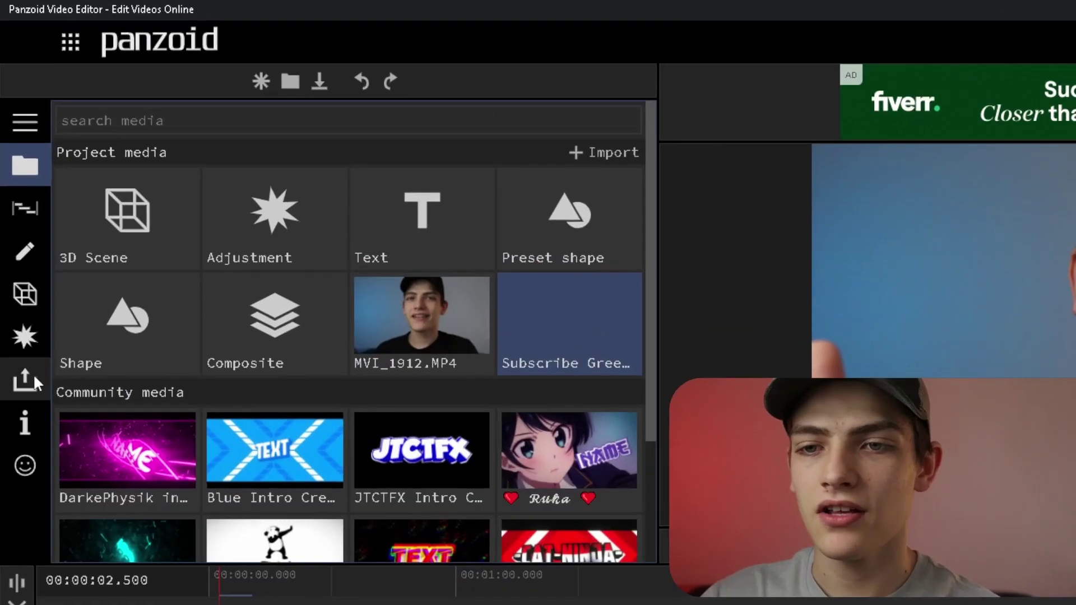
# Step: Device-render the project at 1920x1080, 30 fps, very good quality as an .mkv file
pyautogui.click(28, 386)
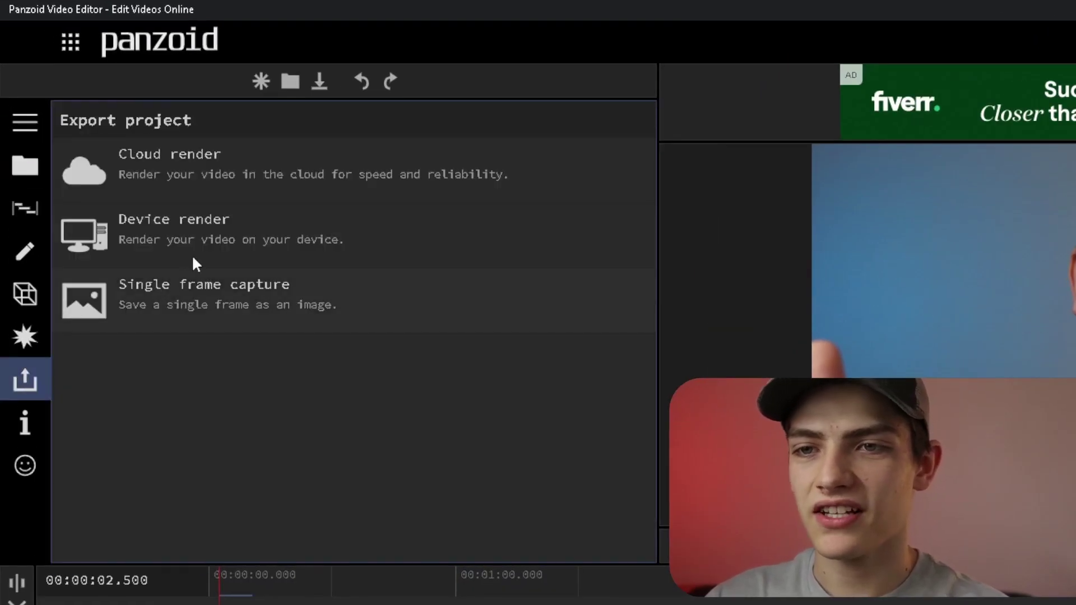
pyautogui.click(207, 217)
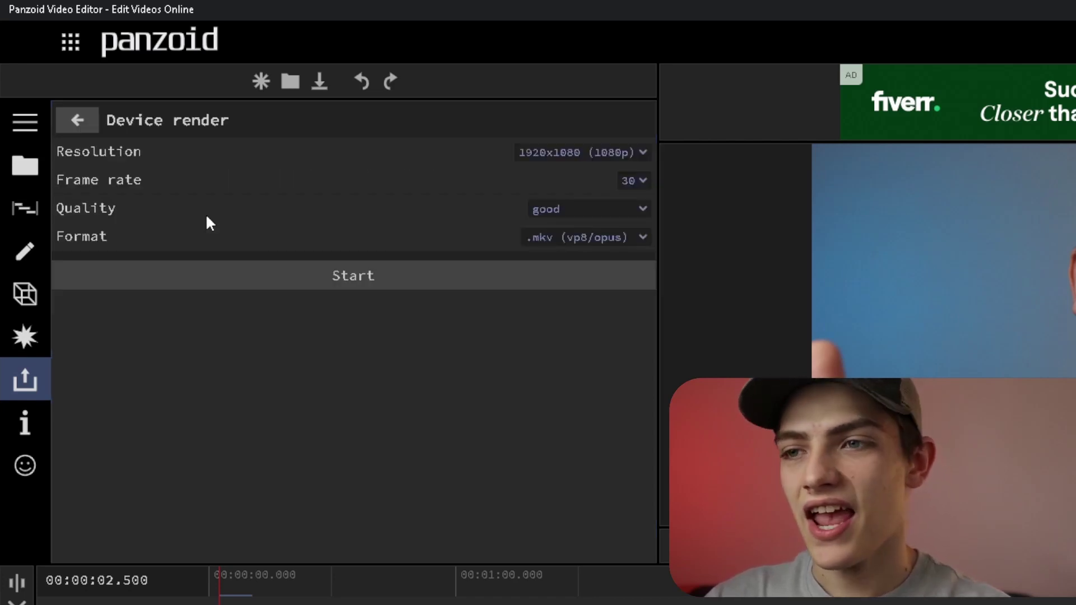
pyautogui.click(643, 181)
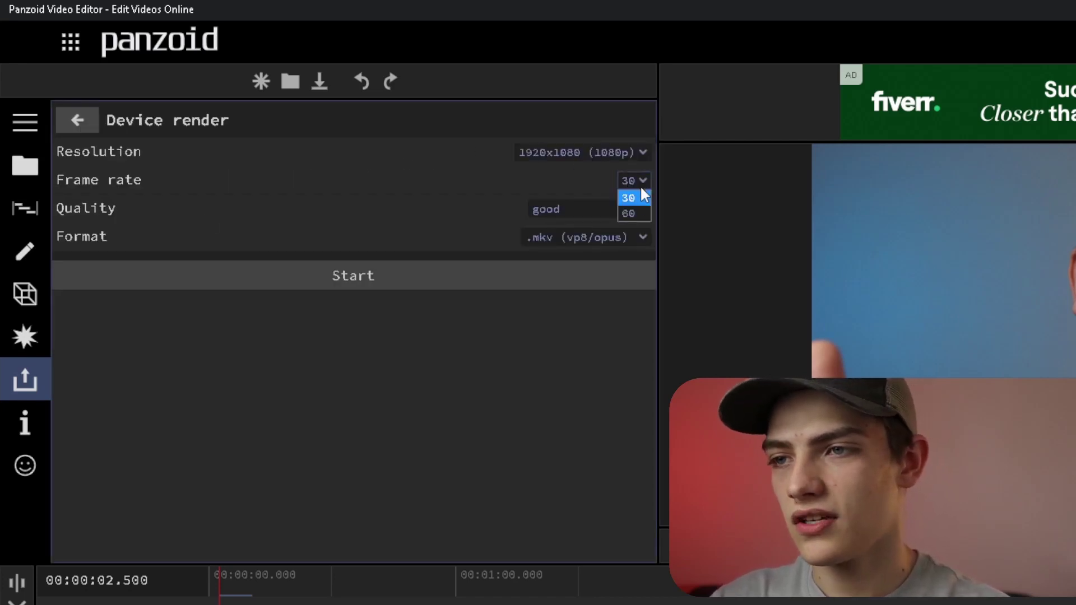
pyautogui.click(629, 207)
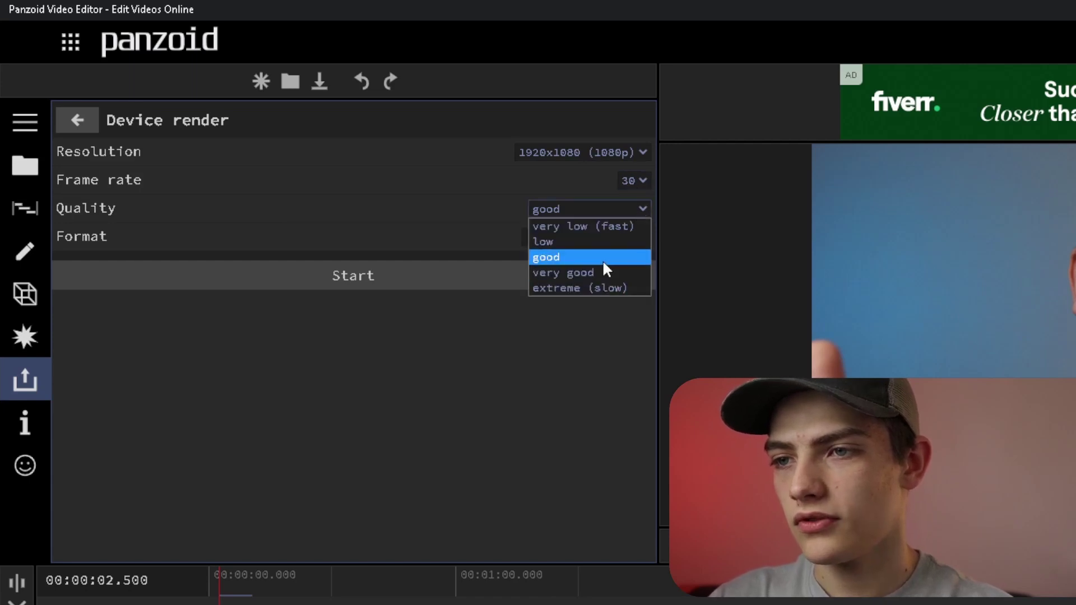
pyautogui.click(603, 272)
pyautogui.click(628, 237)
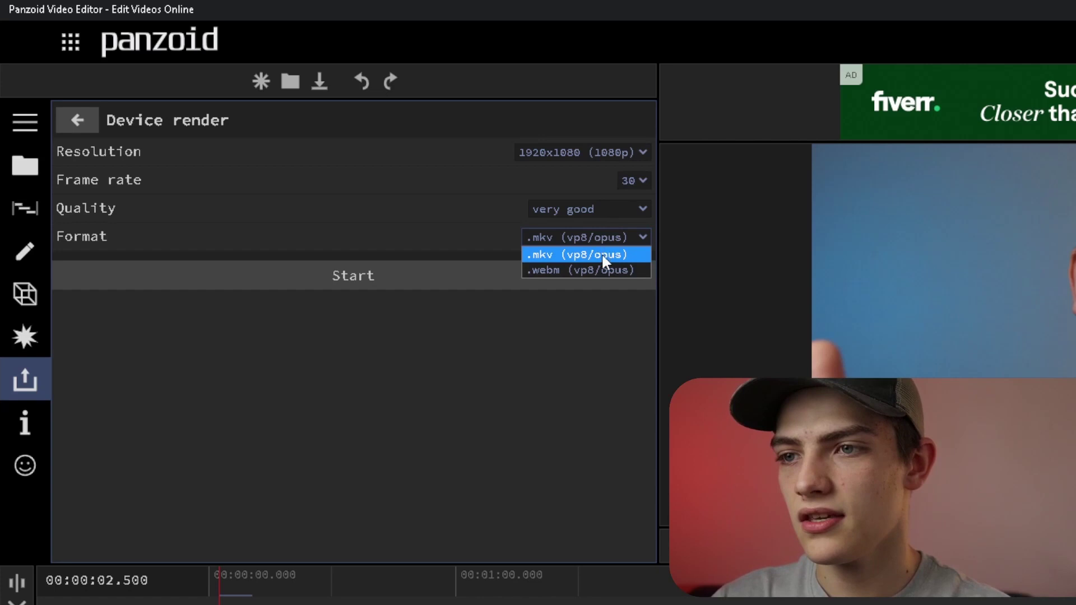
pyautogui.click(603, 254)
pyautogui.click(637, 158)
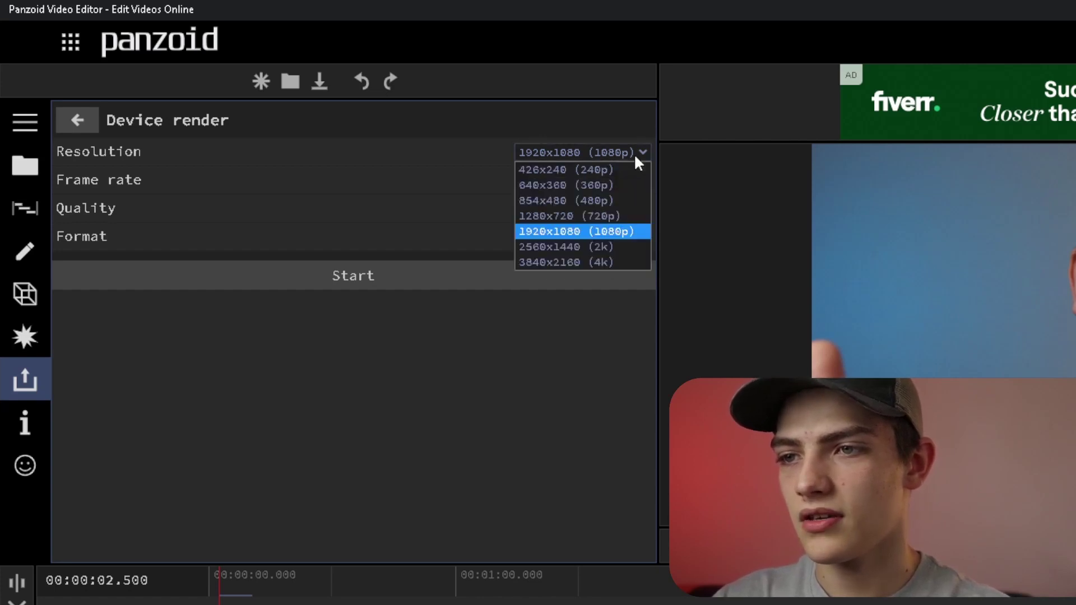
pyautogui.click(637, 158)
pyautogui.click(402, 278)
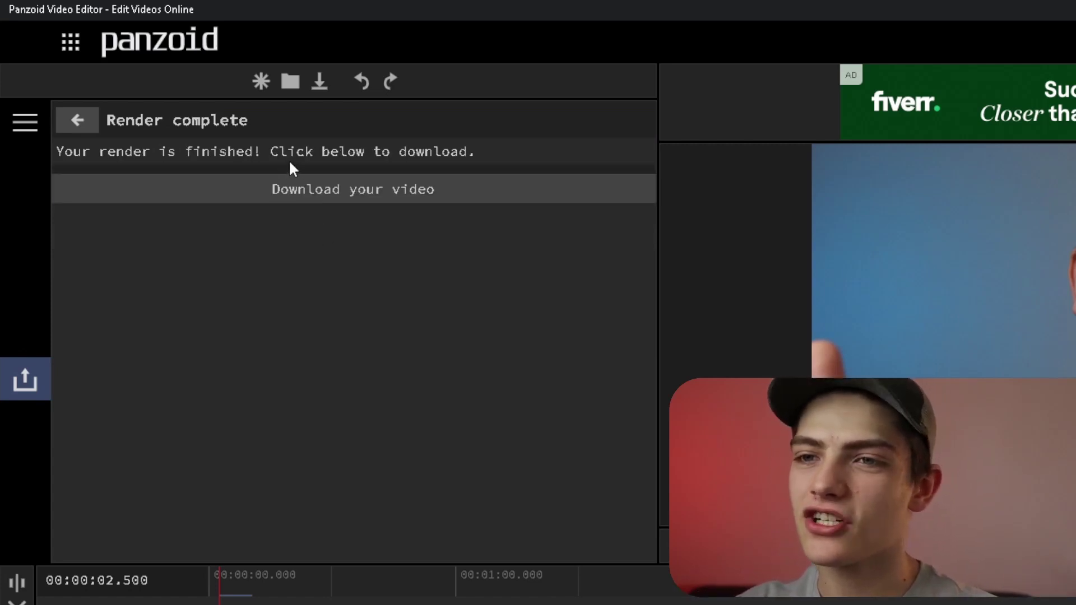
# Step: Download the render as video (1).mkv and open its download item's options menu
pyautogui.click(306, 191)
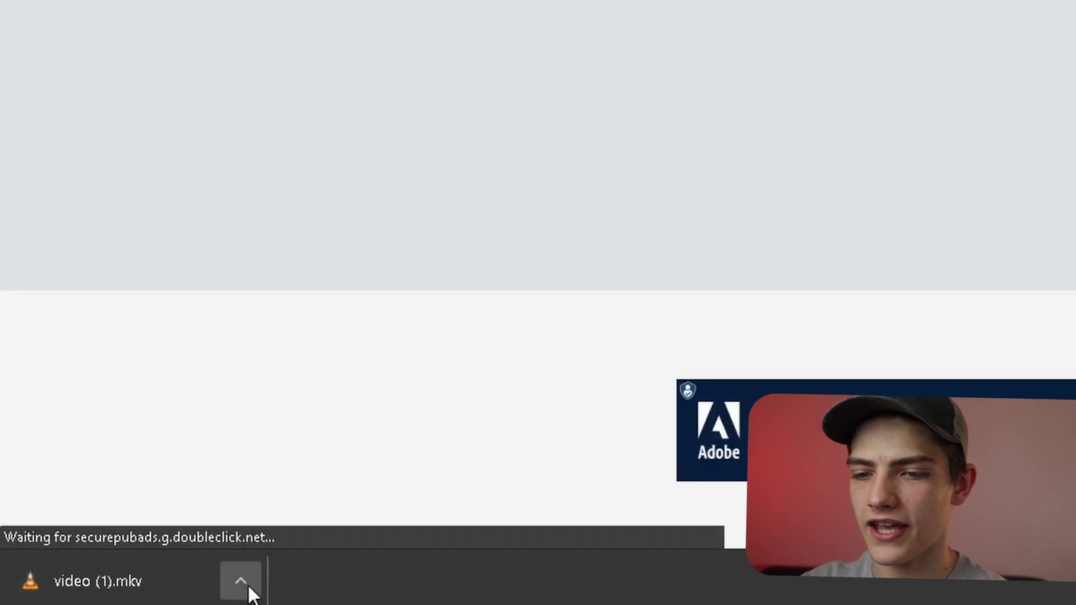
pyautogui.click(247, 589)
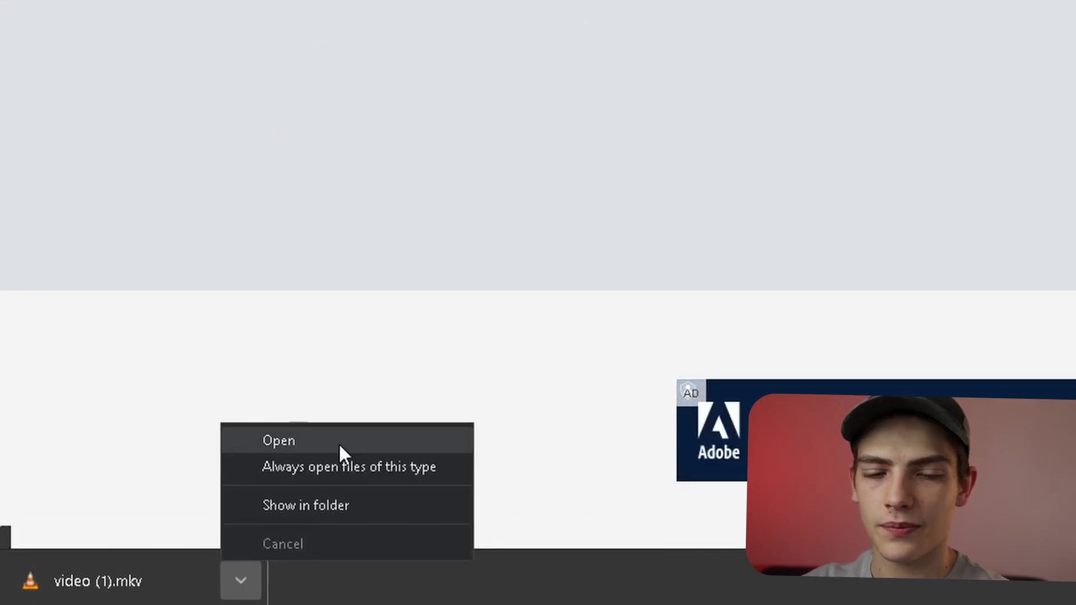